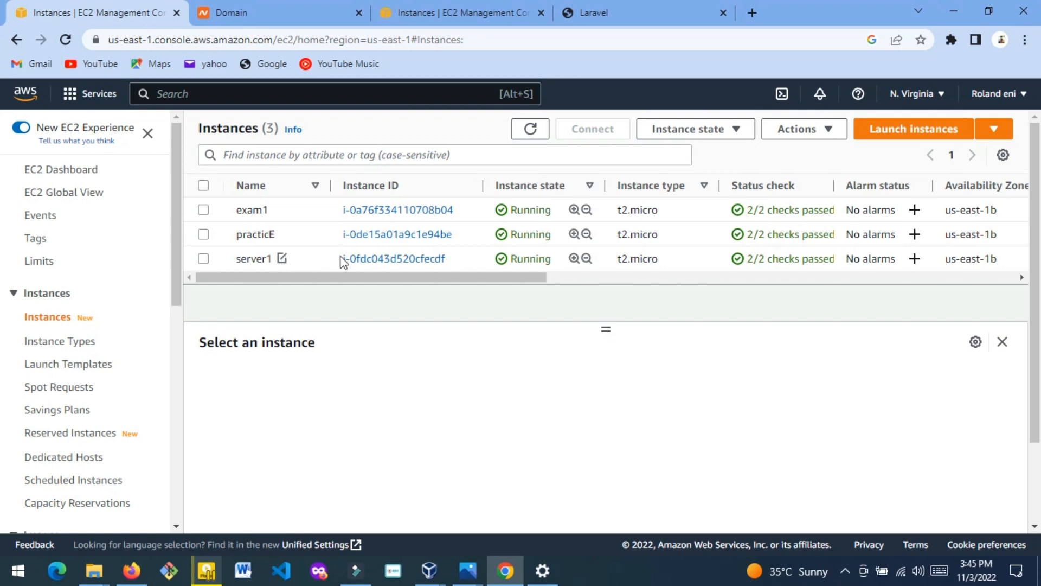
Select only the practicE instance and copy its public IPv4 address.
left_click(203, 260)
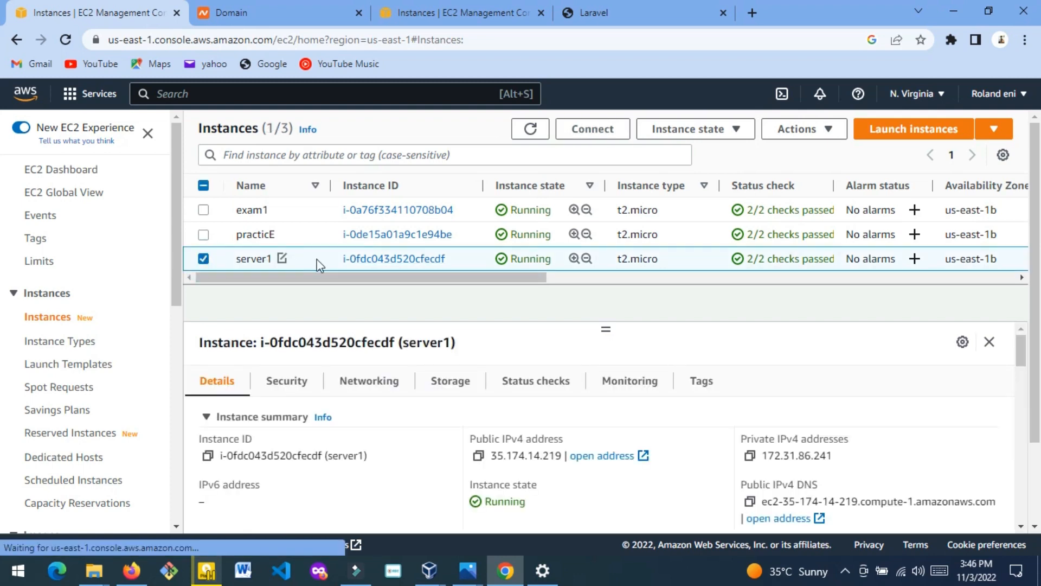
left_click(204, 235)
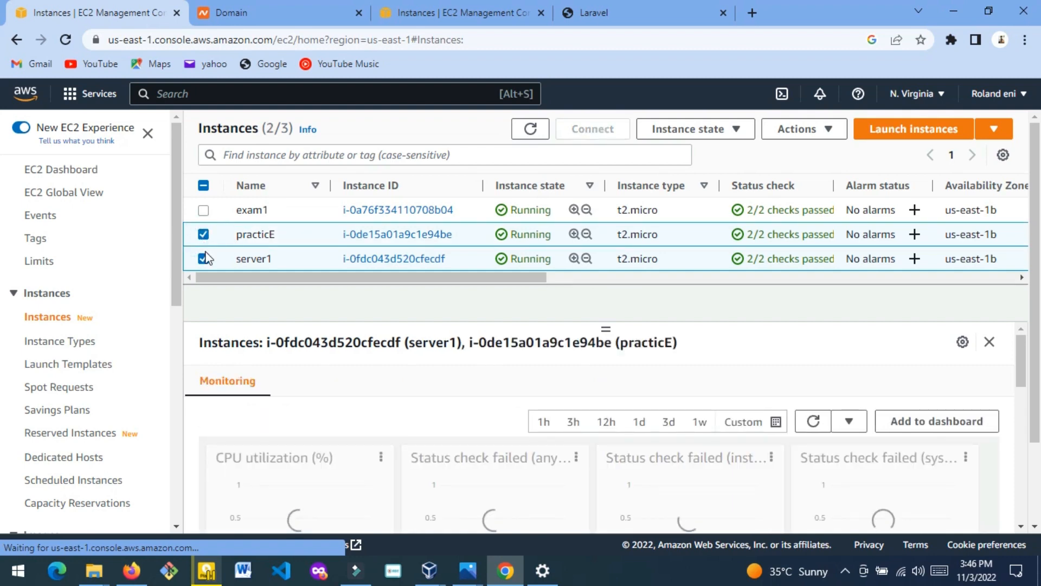
left_click(203, 259)
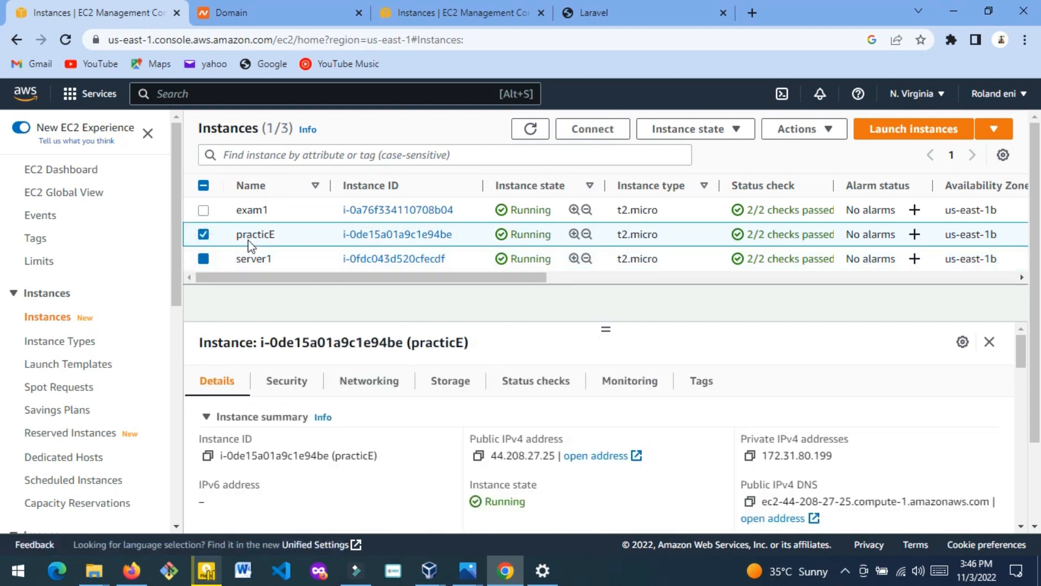
left_click(478, 457)
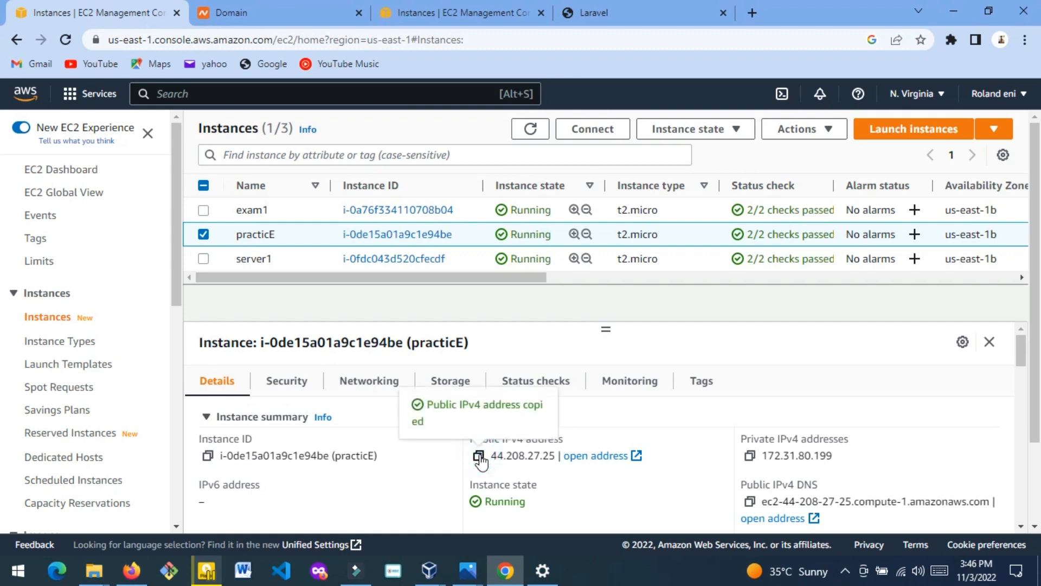
Find the Route 53 service and open the serverdomain.me hosted zone.
left_click(216, 96)
type("rou")
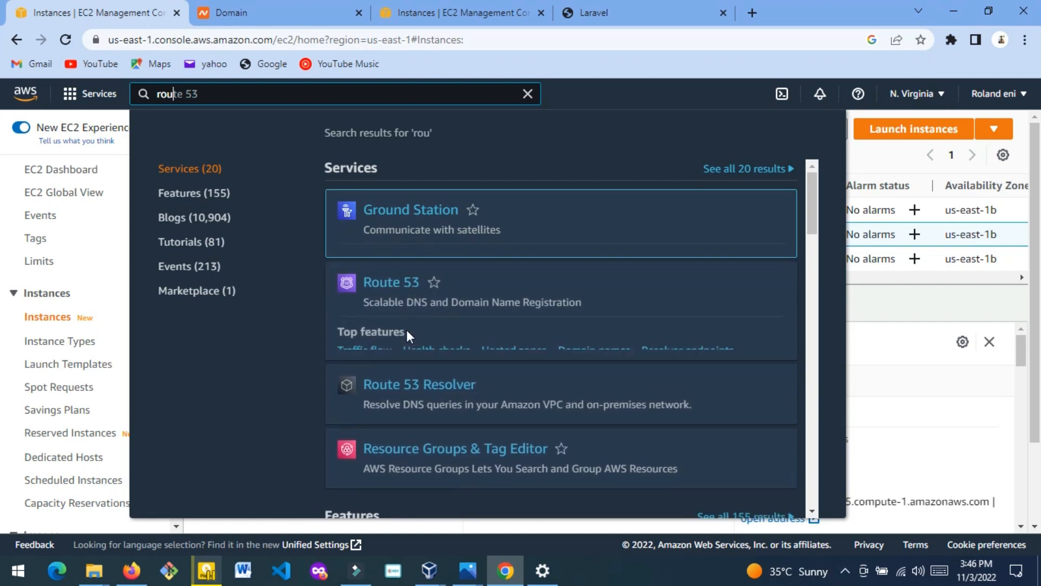
left_click(388, 280)
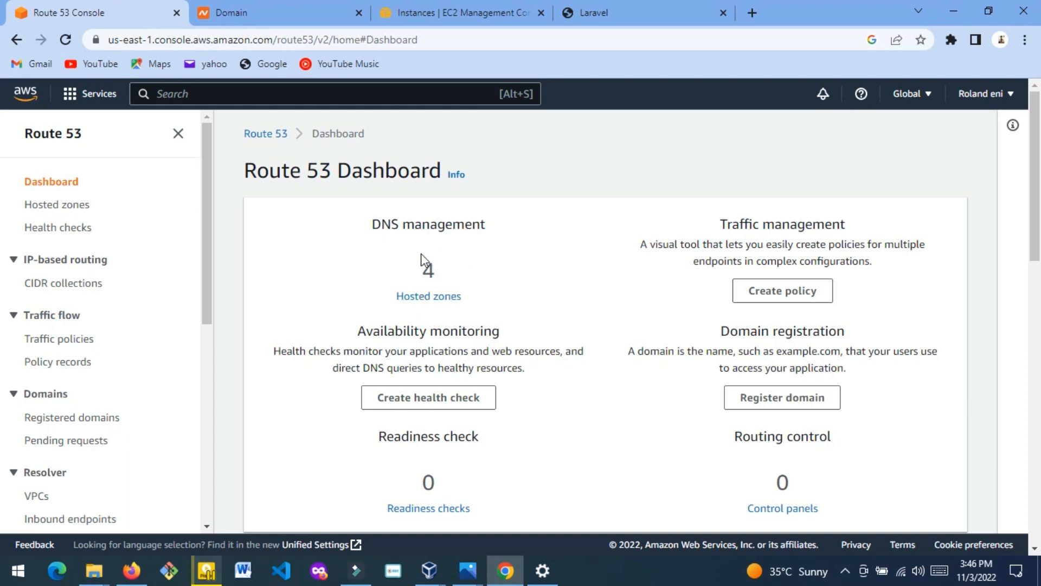
left_click(425, 302)
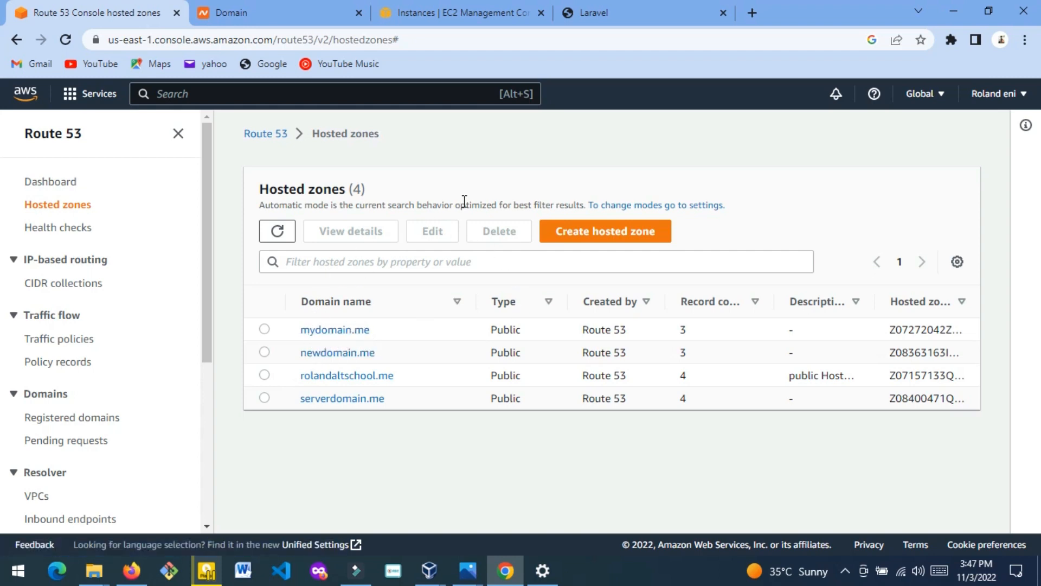
left_click(327, 332)
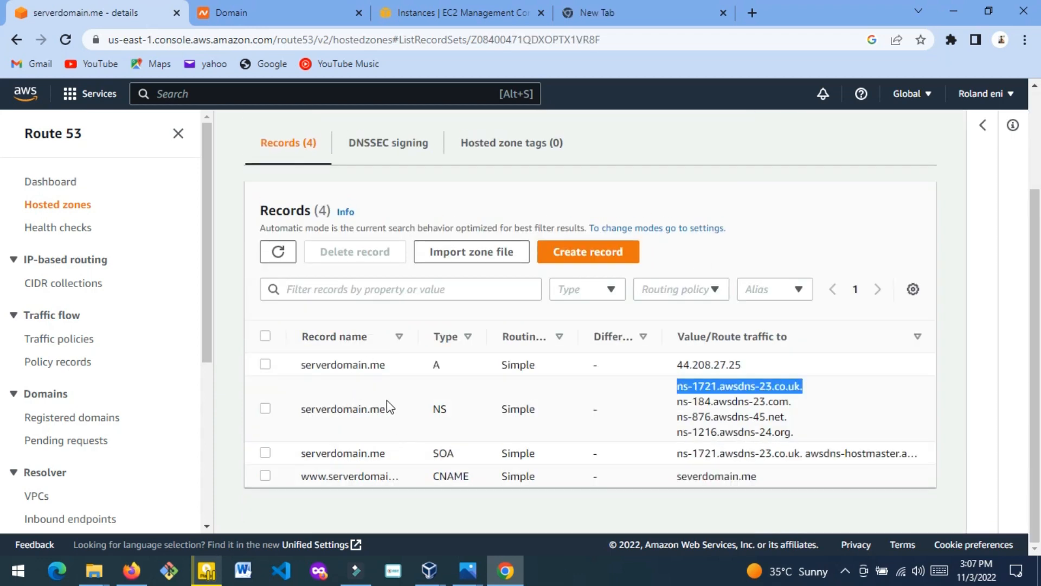
Set the value of the serverdomain.me A record to 35.174.14.219 and save the record.
left_click(266, 364)
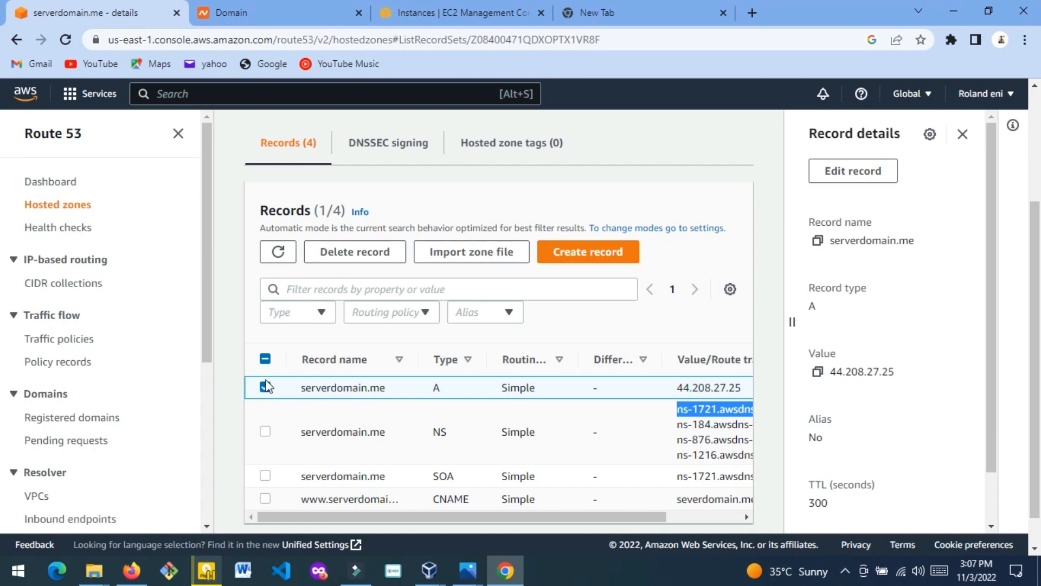
left_click(265, 385)
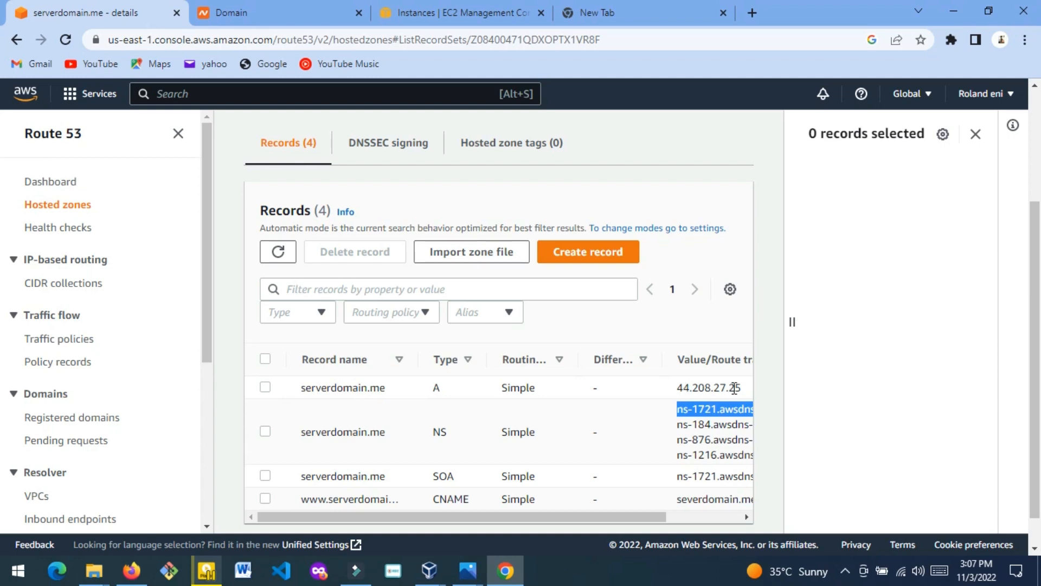
left_click(265, 388)
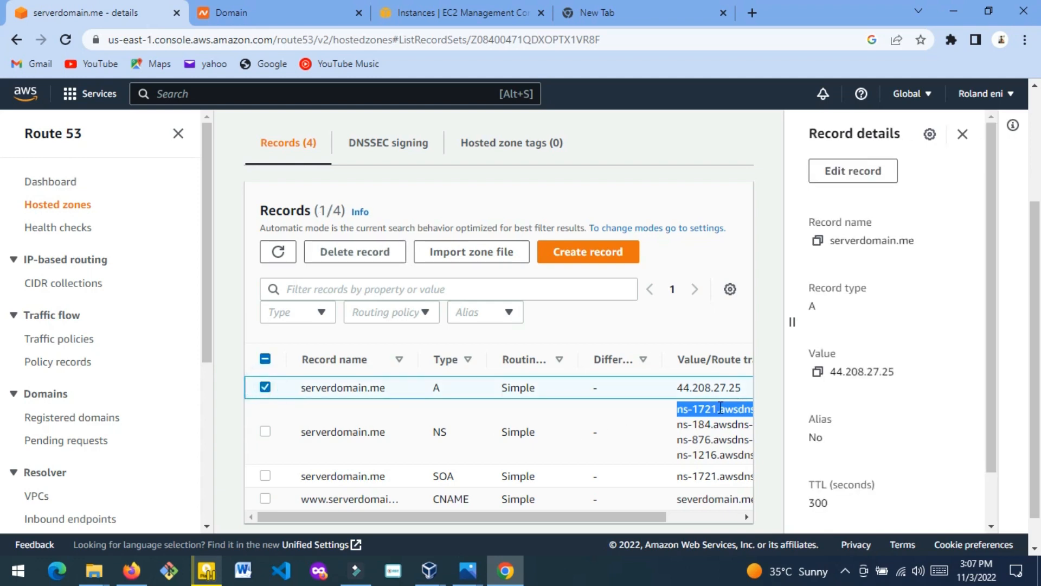
left_click(853, 171)
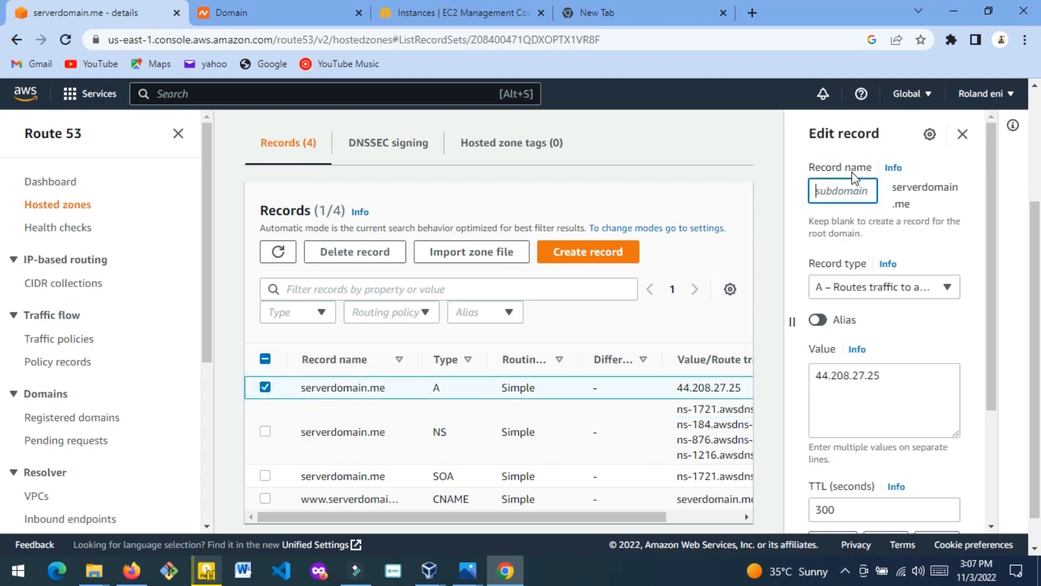
left_click_drag(886, 377, 816, 378)
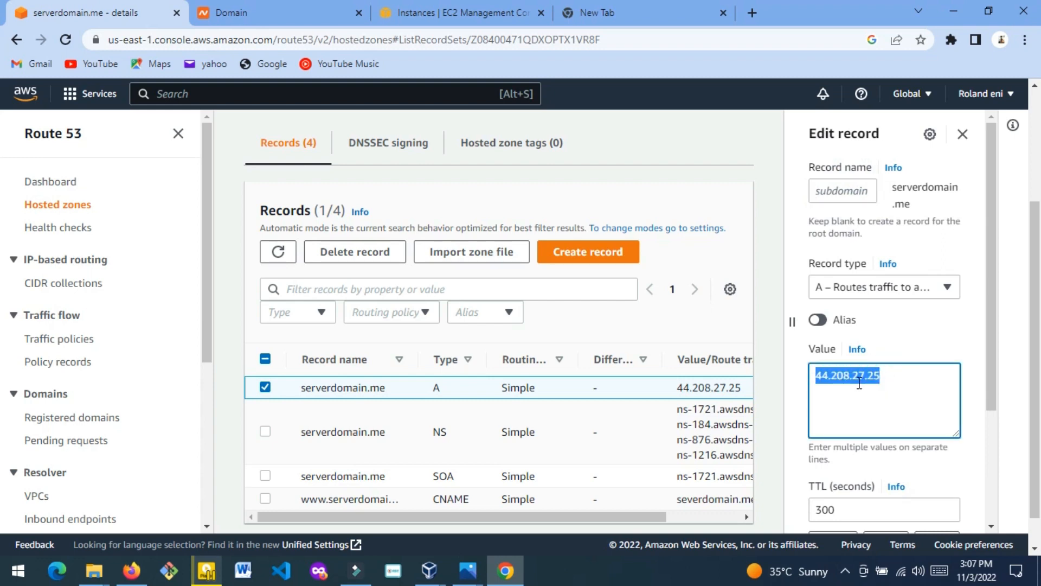
key("ctrl+v")
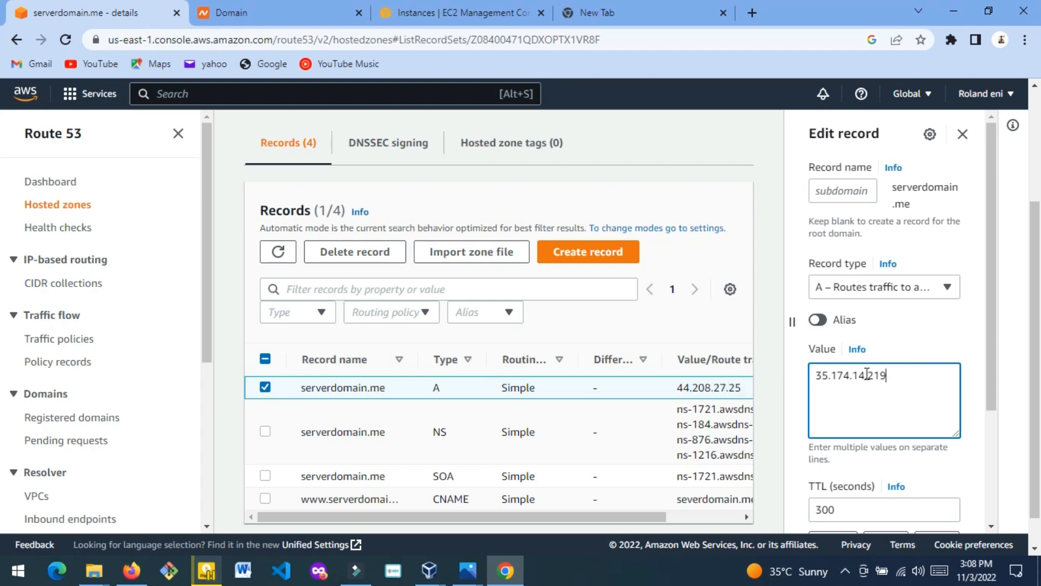
scroll(884, 389, "down", 3)
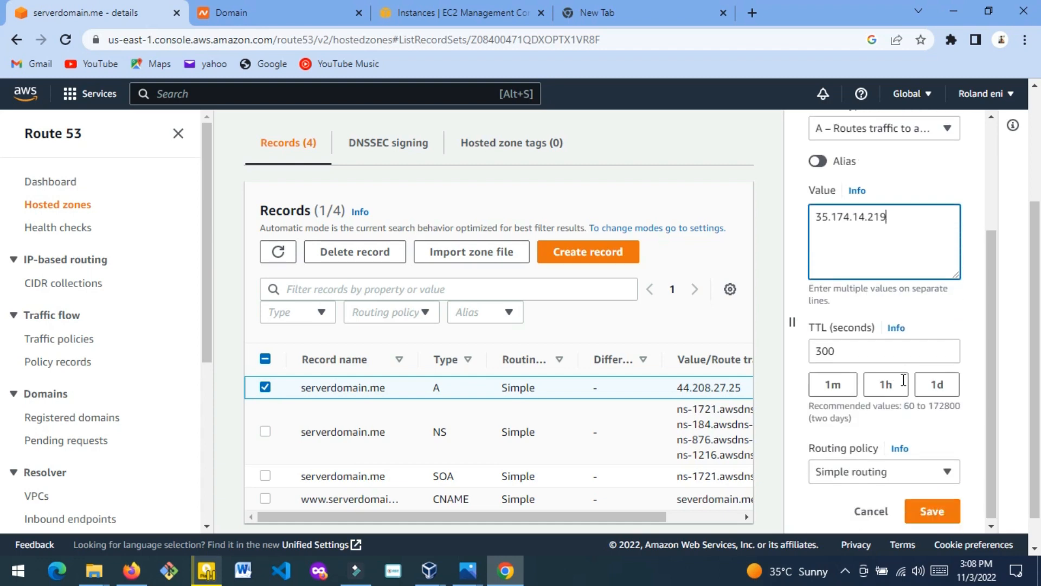
left_click(934, 509)
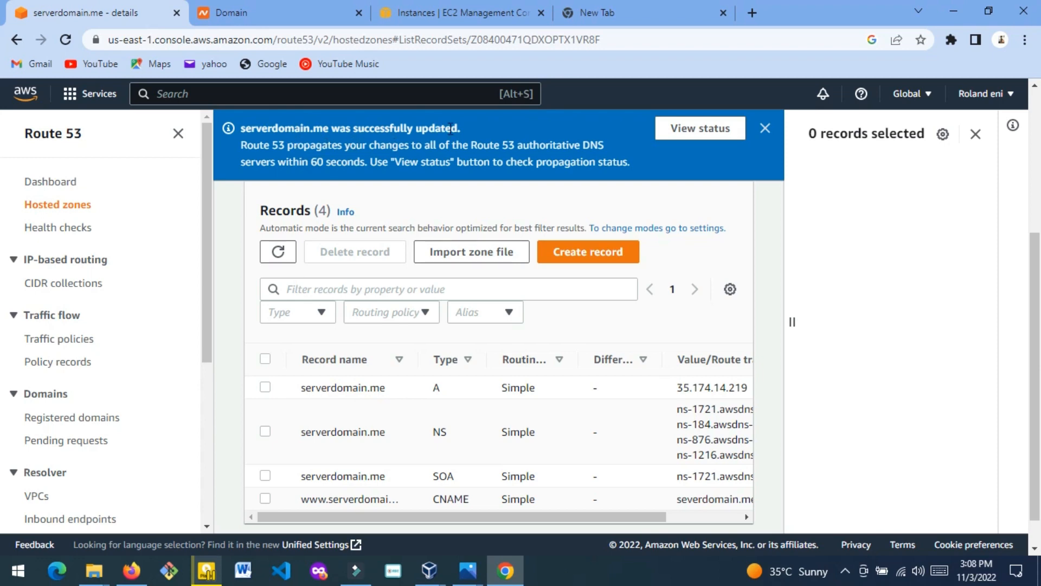
scroll(661, 444, "down", 1)
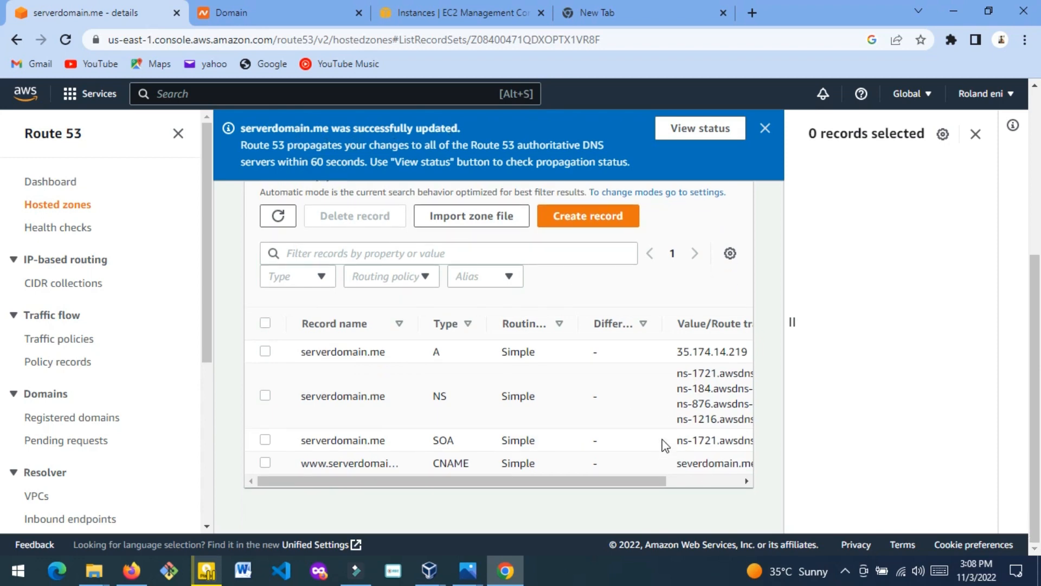
scroll(667, 448, "up", 3)
scroll(677, 453, "down", 3)
Switch to Namecheap and review the custom DNS nameservers configured for the domain.
left_click(222, 13)
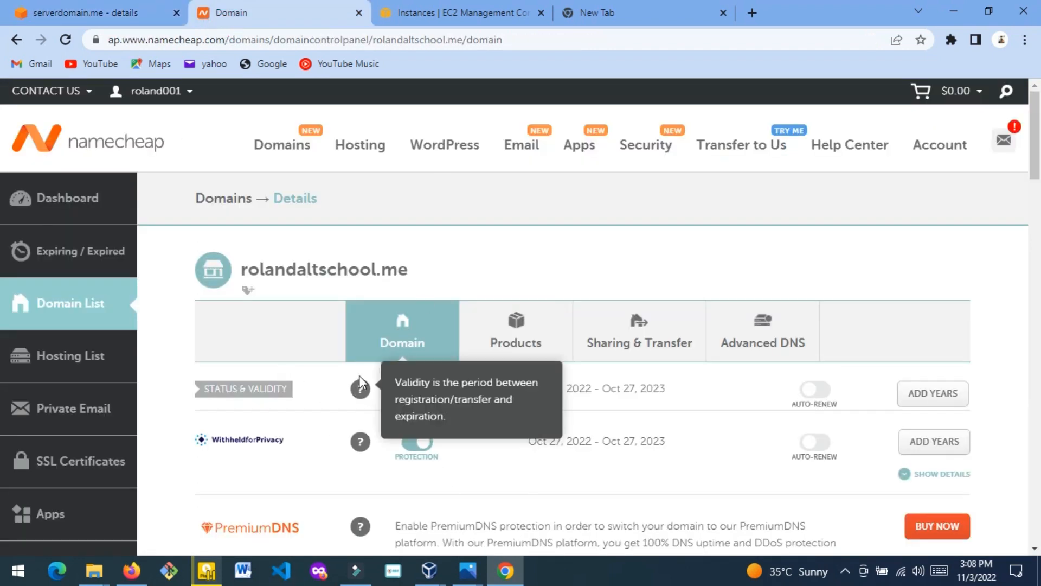
scroll(361, 377, "down", 5)
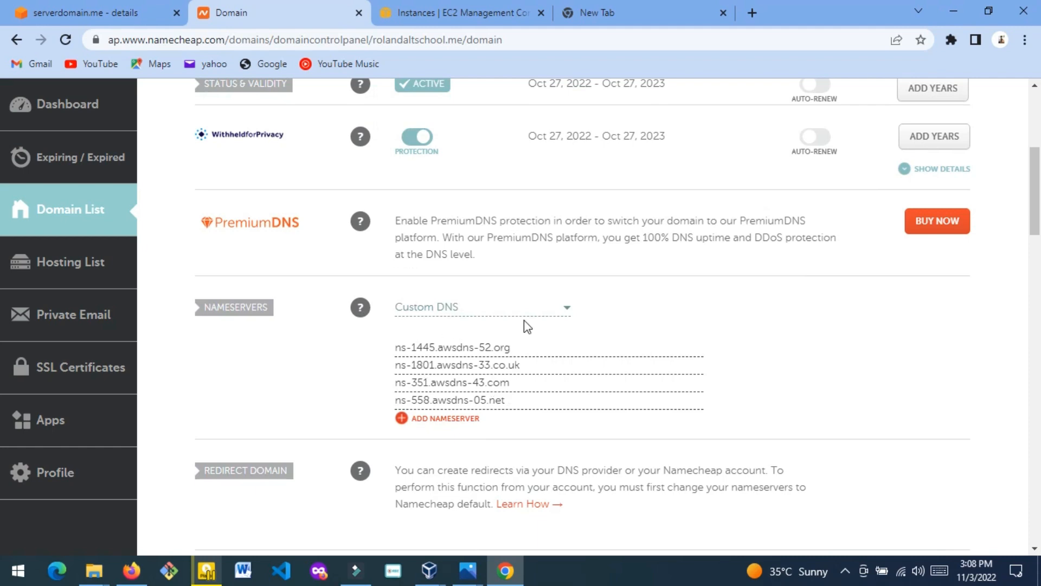
scroll(524, 320, "up", 4)
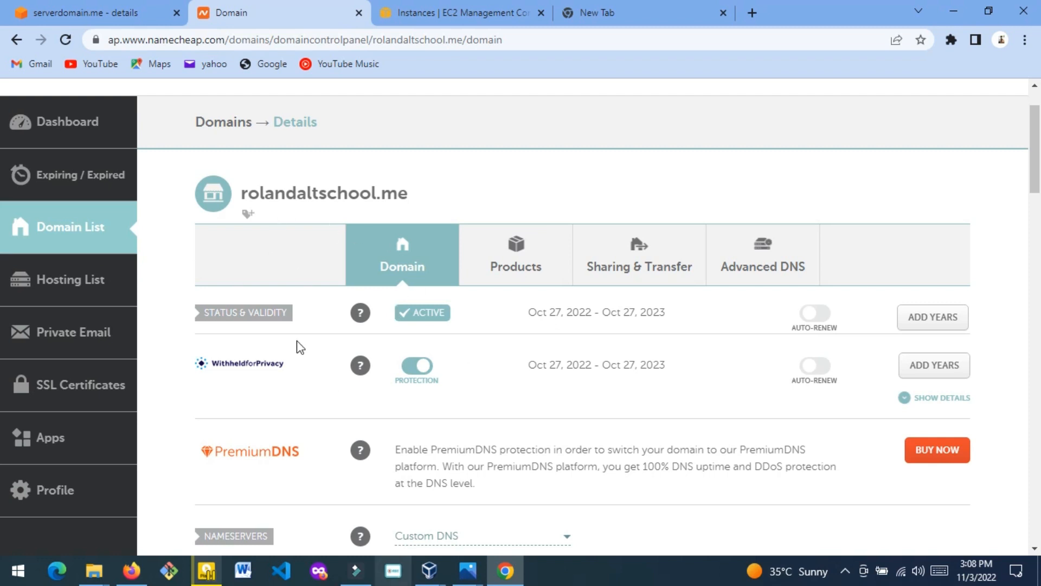
Return to Route 53, reopen the serverdomain.me A record for editing, save it with its existing settings, and dismiss the notification.
left_click(69, 6)
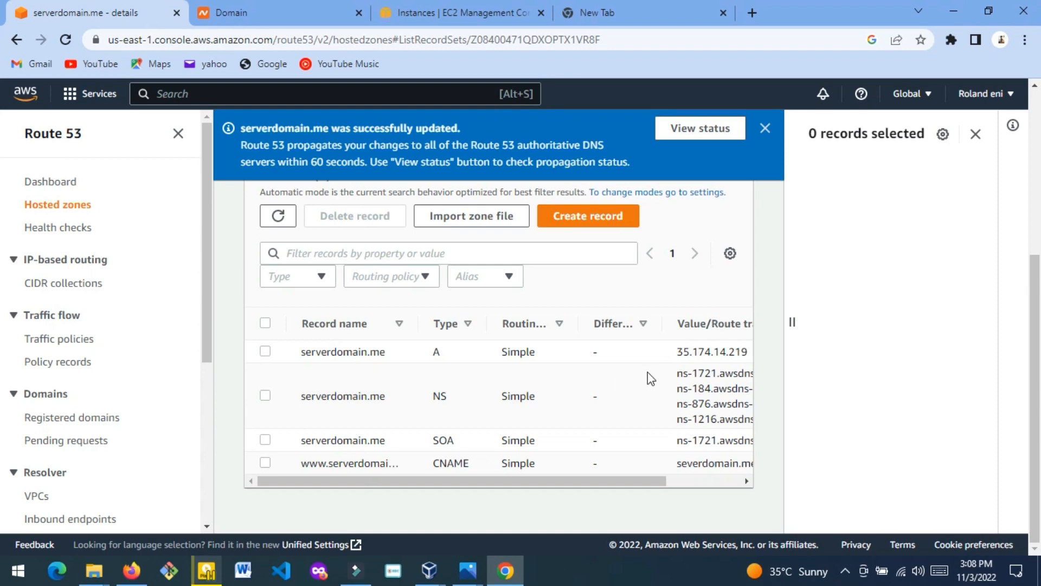
left_click(264, 351)
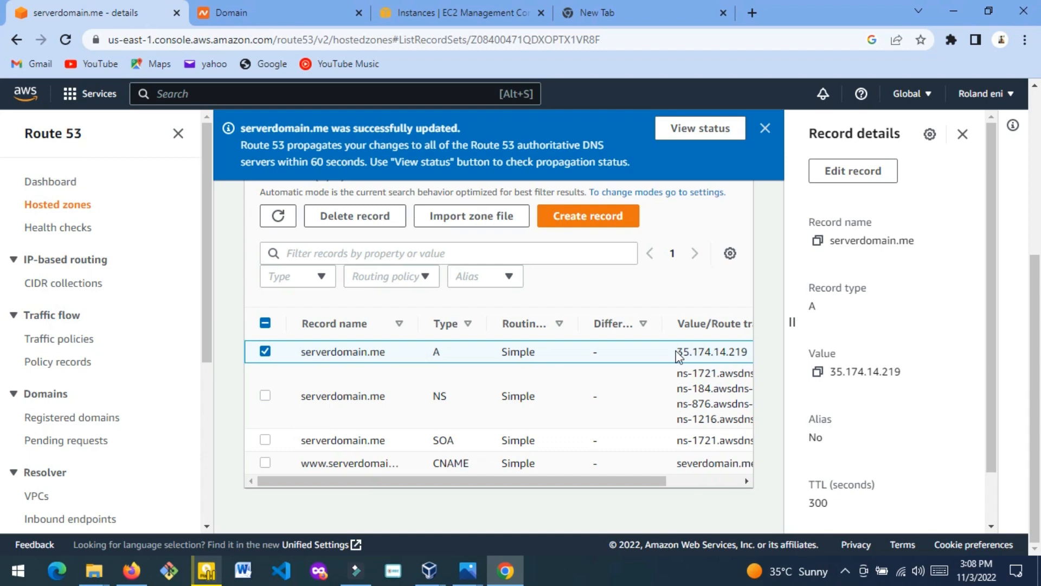
left_click(869, 175)
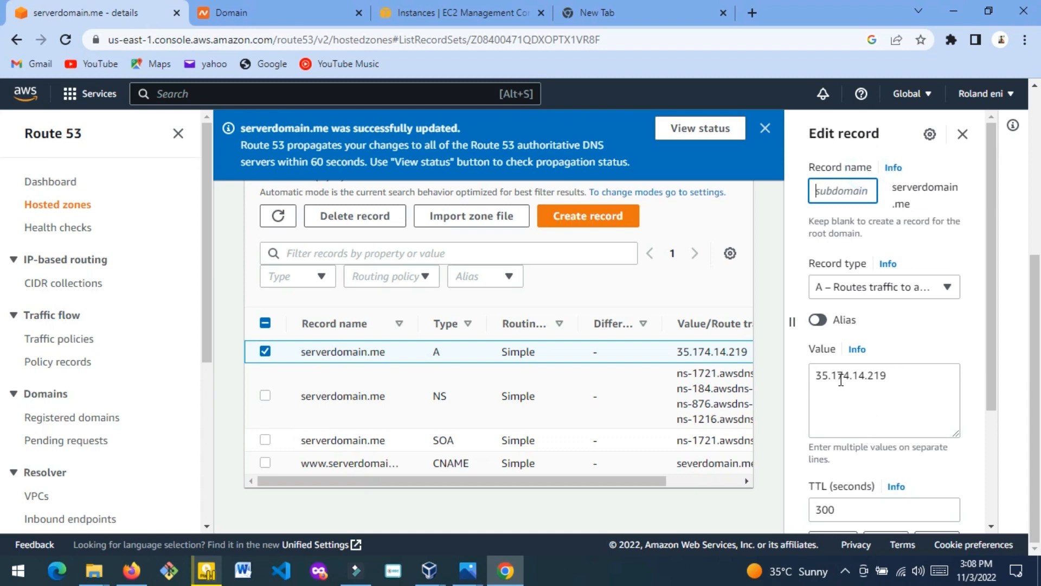
scroll(869, 406, "down", 3)
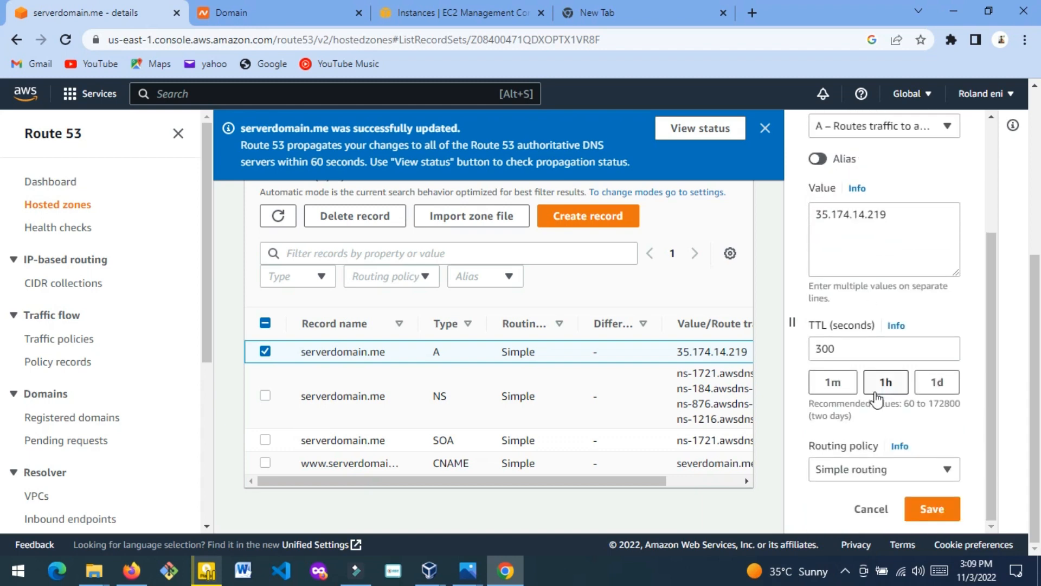
left_click(938, 504)
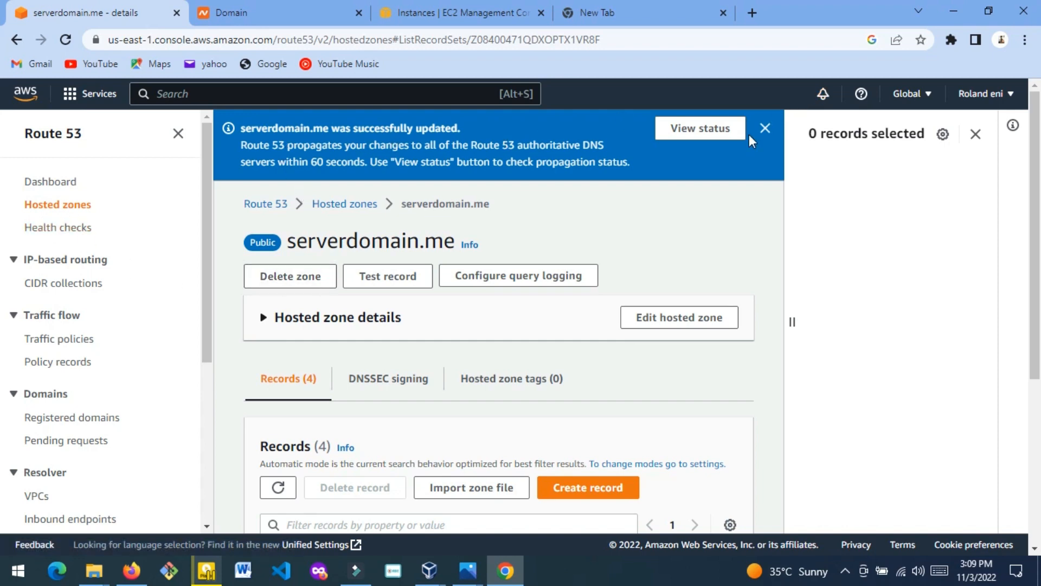
left_click(765, 129)
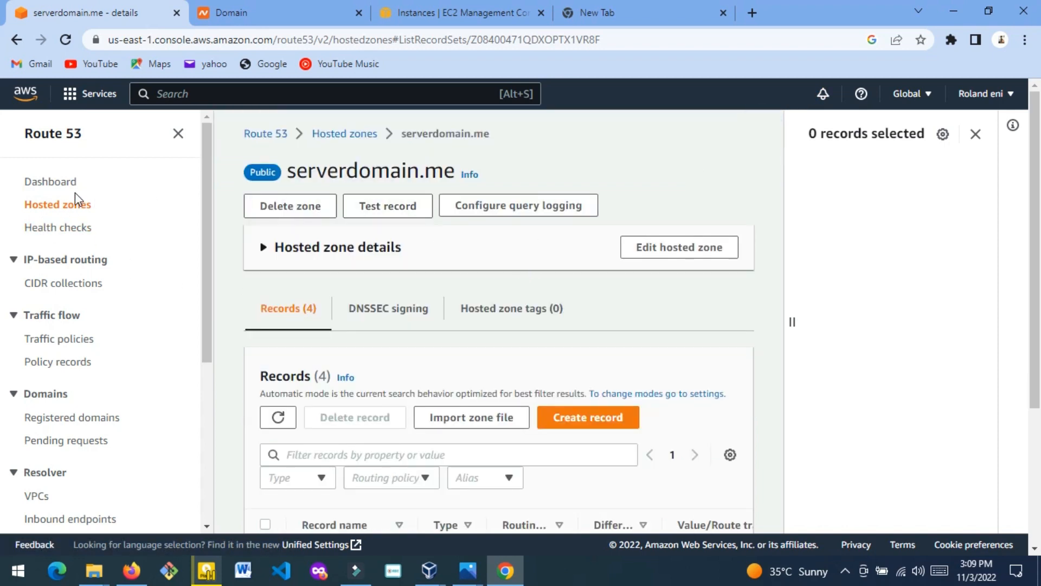
Load the copied server address 35.174.14.219 in the empty browser tab.
left_click(455, 13)
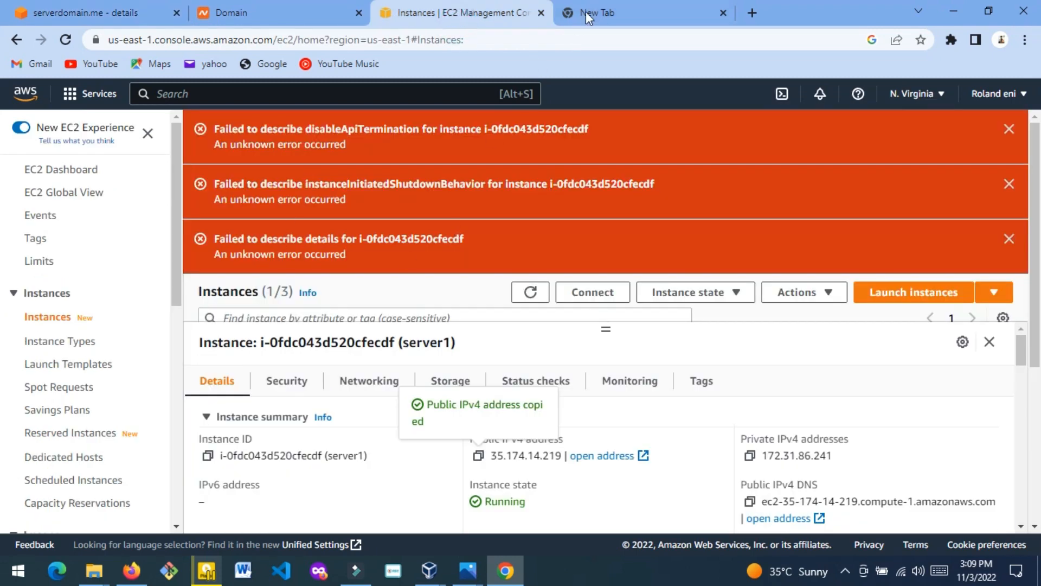
left_click(623, 13)
left_click(392, 47)
right_click(393, 48)
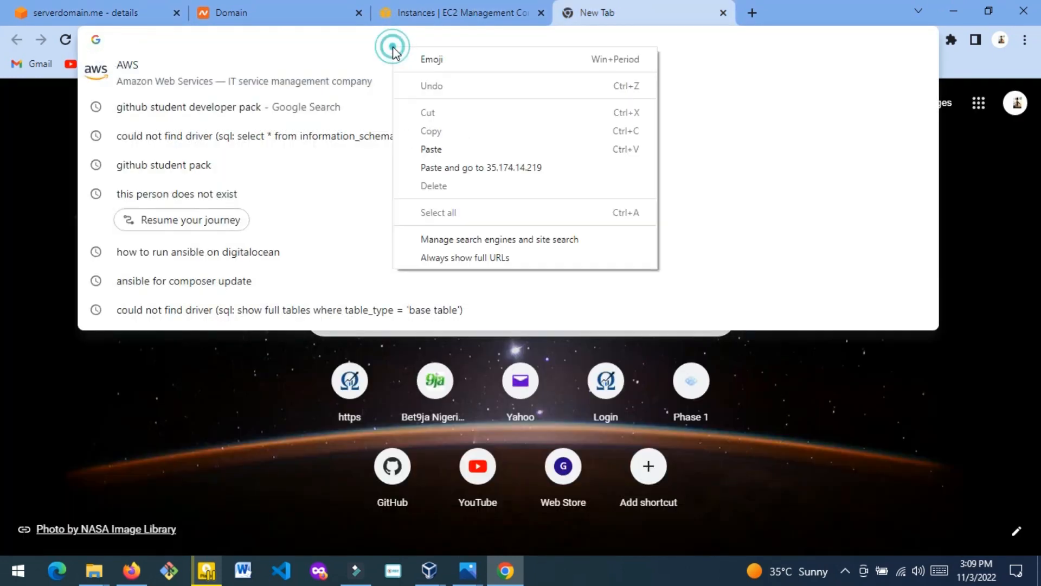
left_click(472, 167)
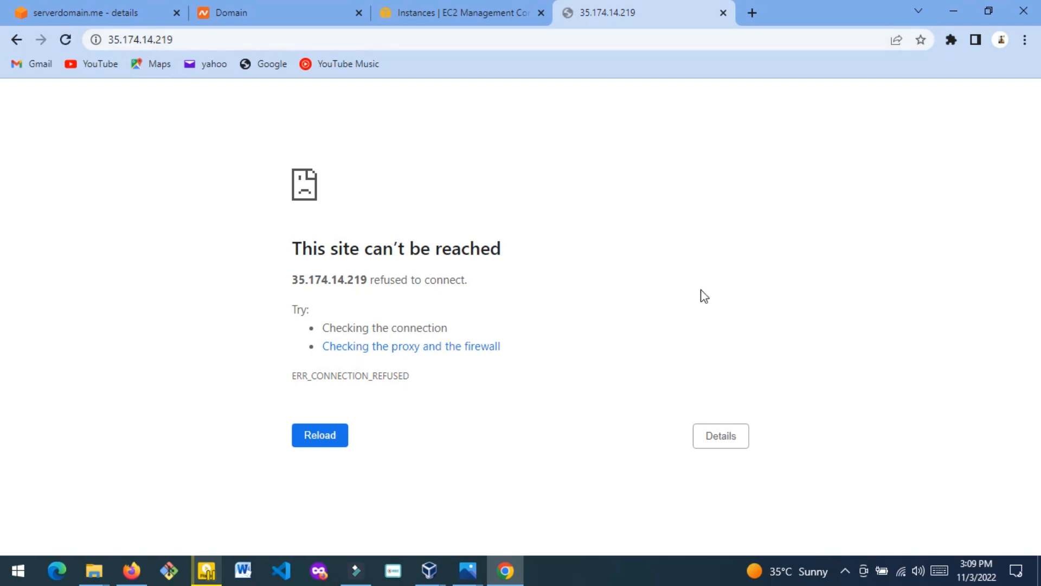
left_click(221, 39)
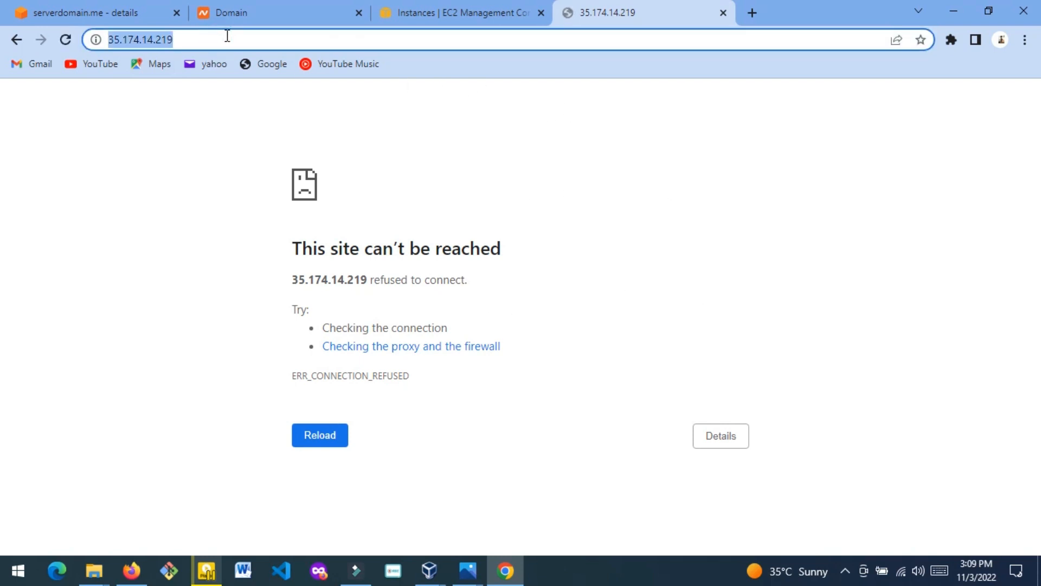
type("server")
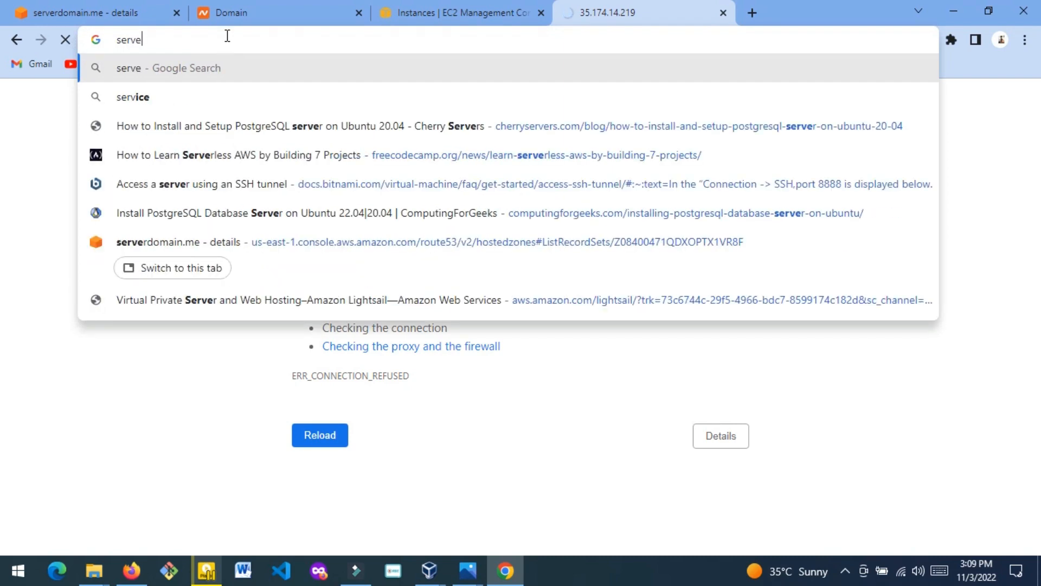
key("BackSpace")
key("BackSpace")
key("BackSpace")
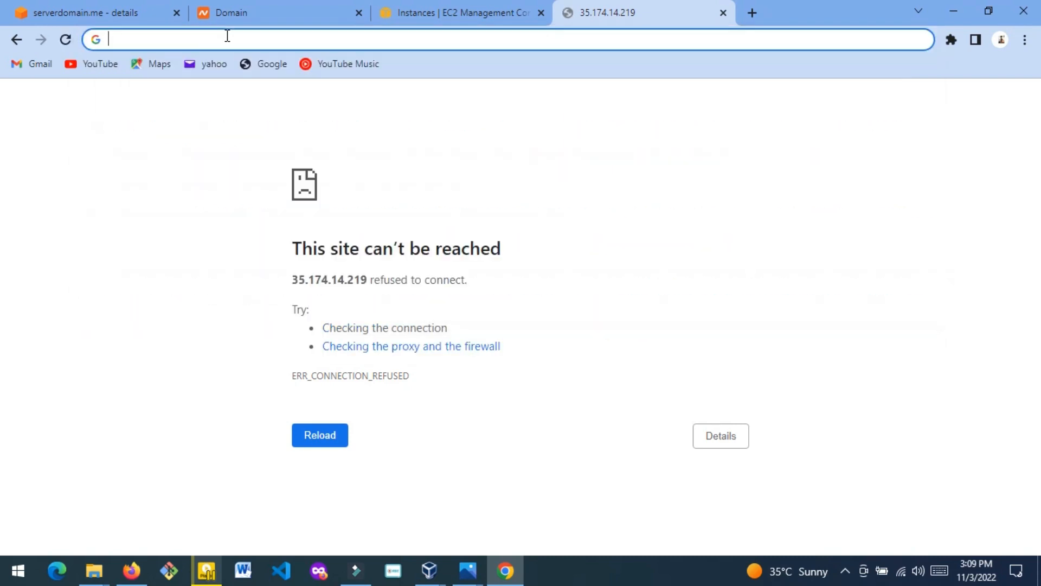
Load rolandaltschool.me in the browser to test the deployed site.
type("rolan")
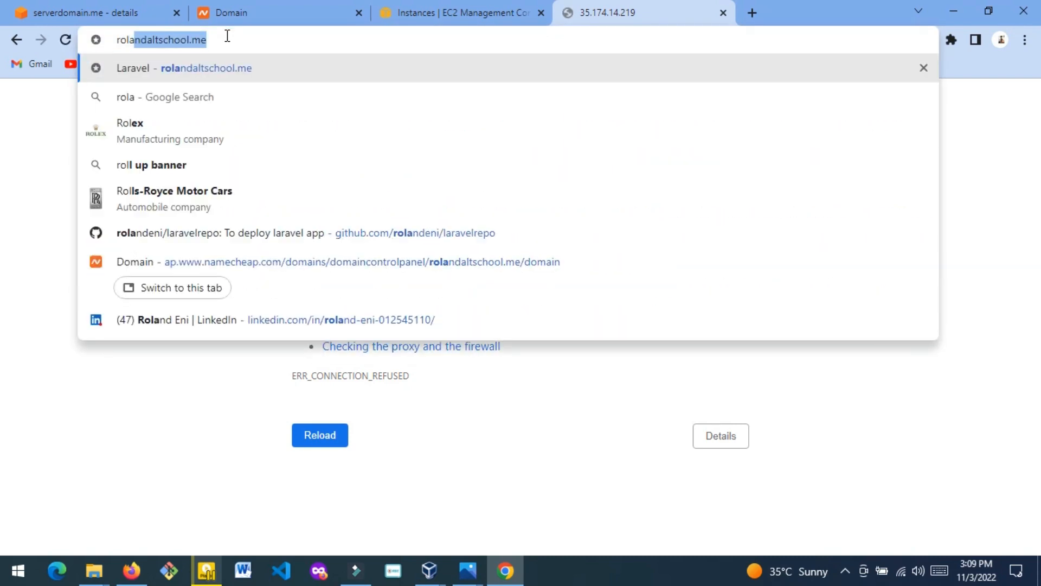
type("d")
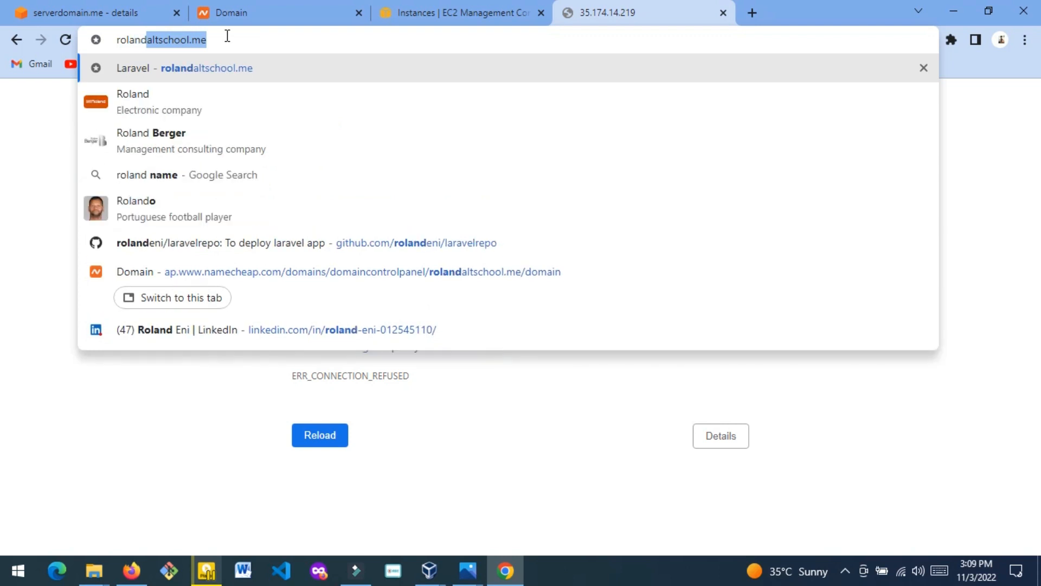
key("Return")
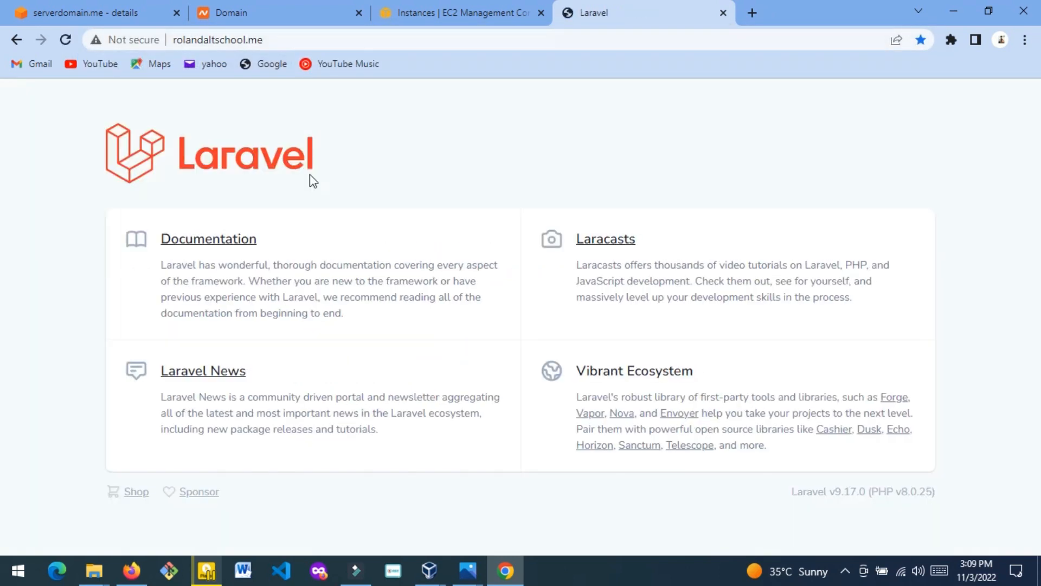